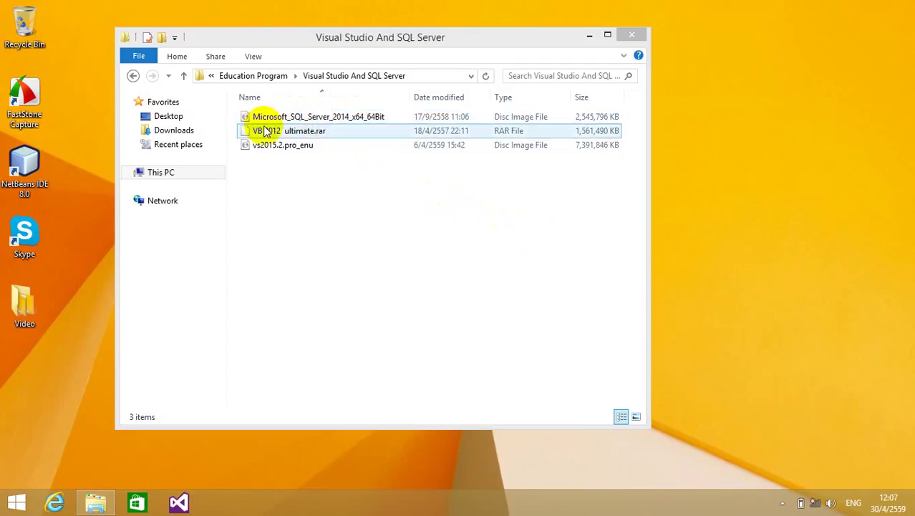
Mount the Microsoft_SQL_Server_2014_x64_64Bit disc image, run its setup application and minimize the folder window.
double_click(301, 120)
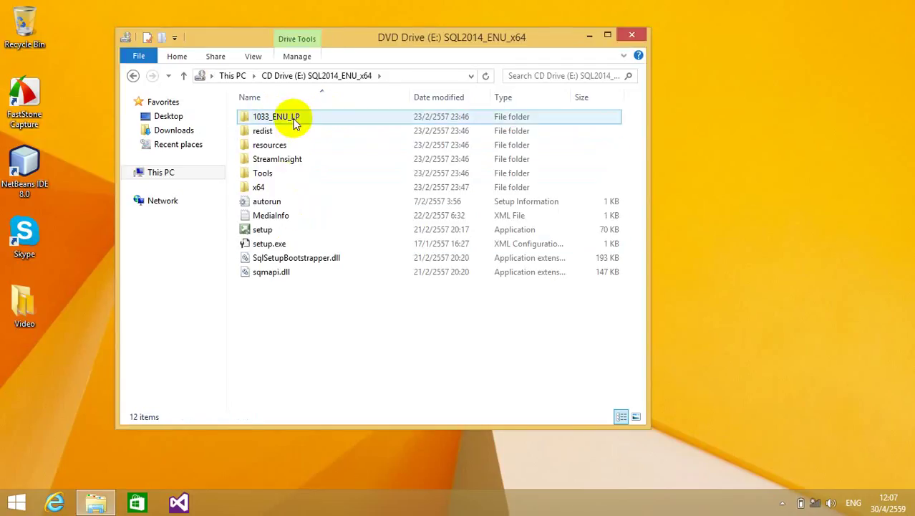
double_click(272, 233)
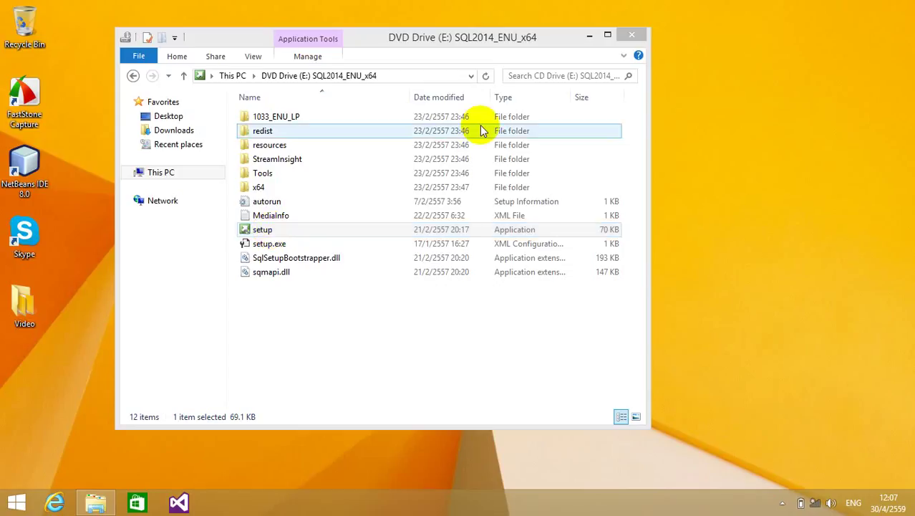
left_click(589, 35)
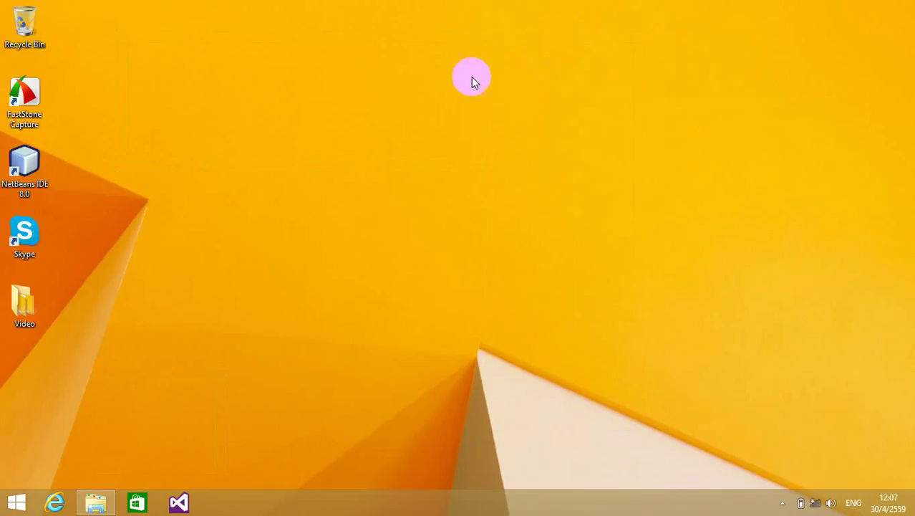
right_click(471, 77)
left_click(511, 118)
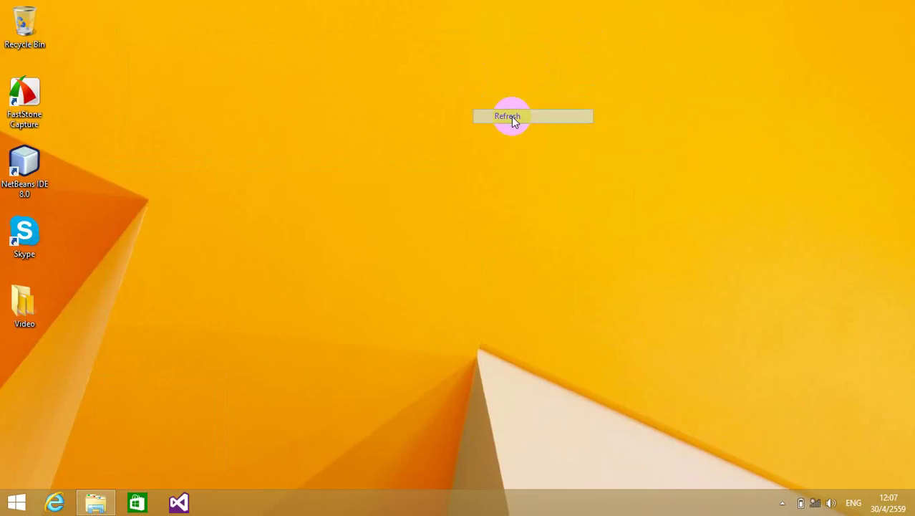
right_click(511, 118)
left_click(542, 157)
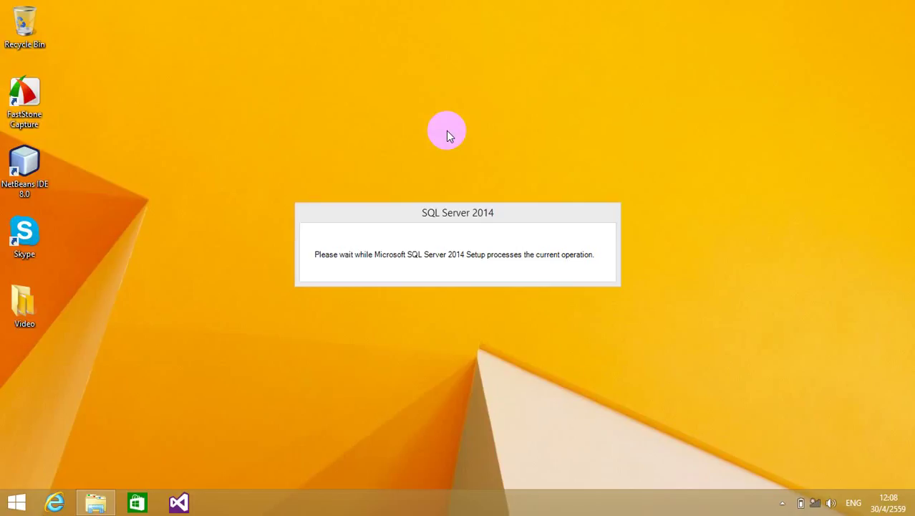
left_click(440, 215)
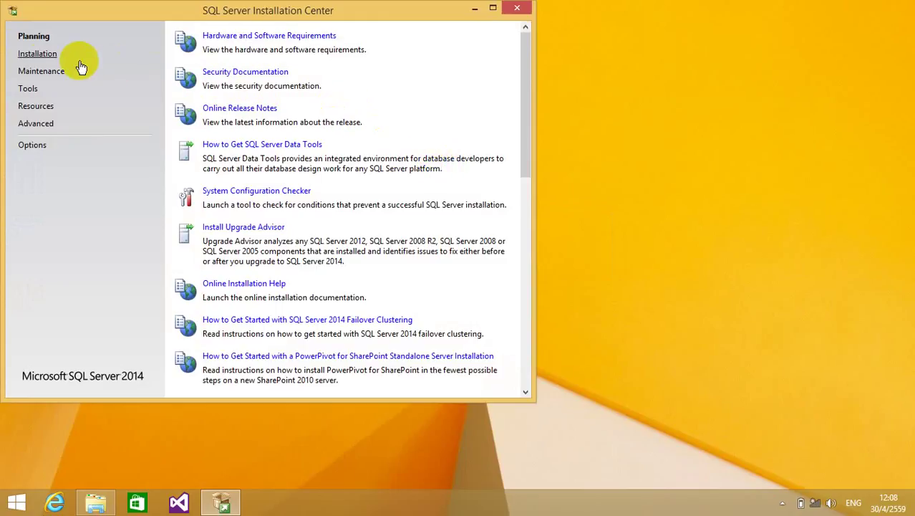
Start a new SQL Server stand-alone installation from the Installation Center.
left_click(38, 56)
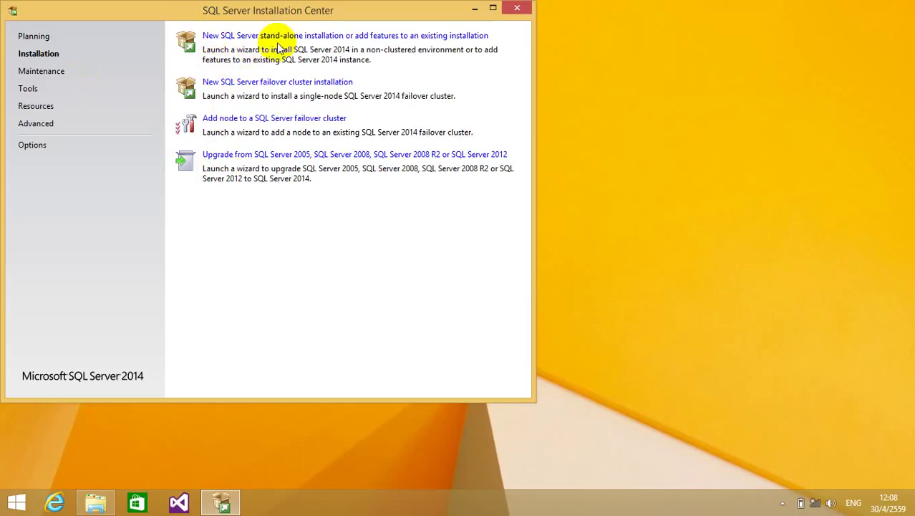
left_click(349, 41)
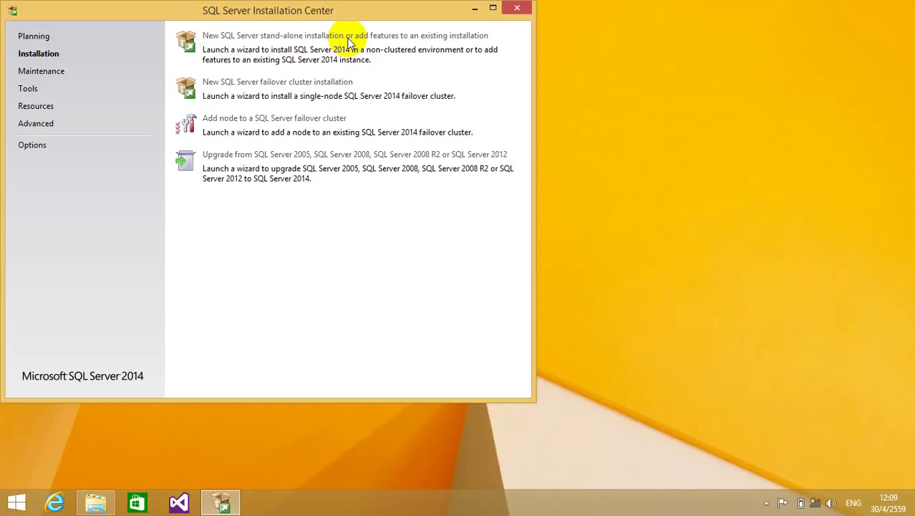
left_click(349, 36)
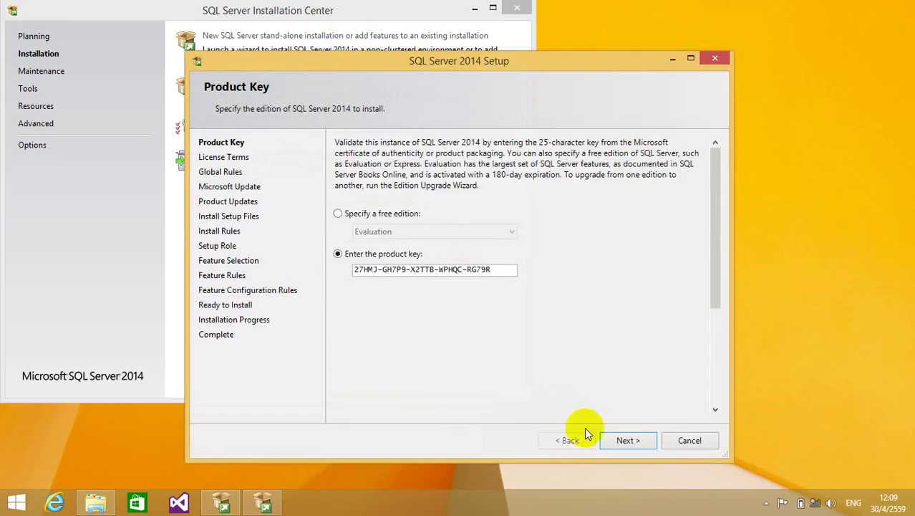
Keep the prefilled product key and accept the license terms without turning on CEIP and error reporting.
left_click(627, 439)
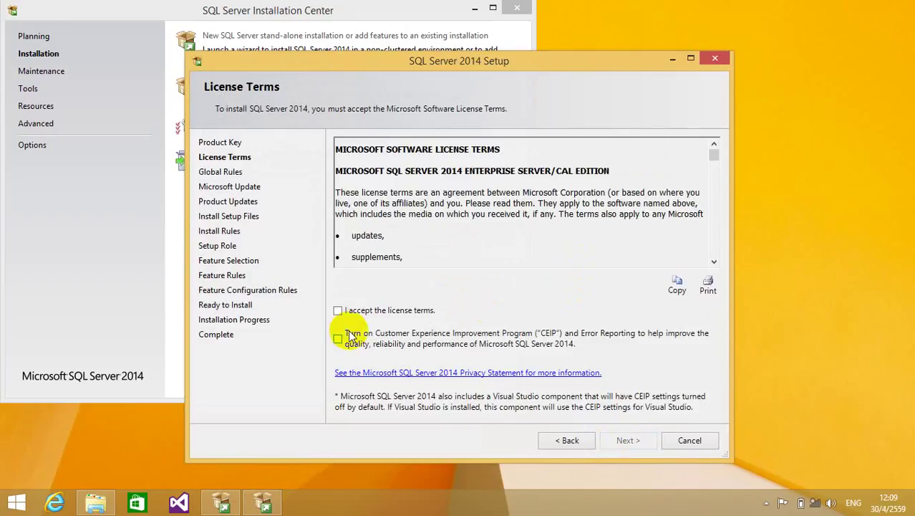
left_click(337, 311)
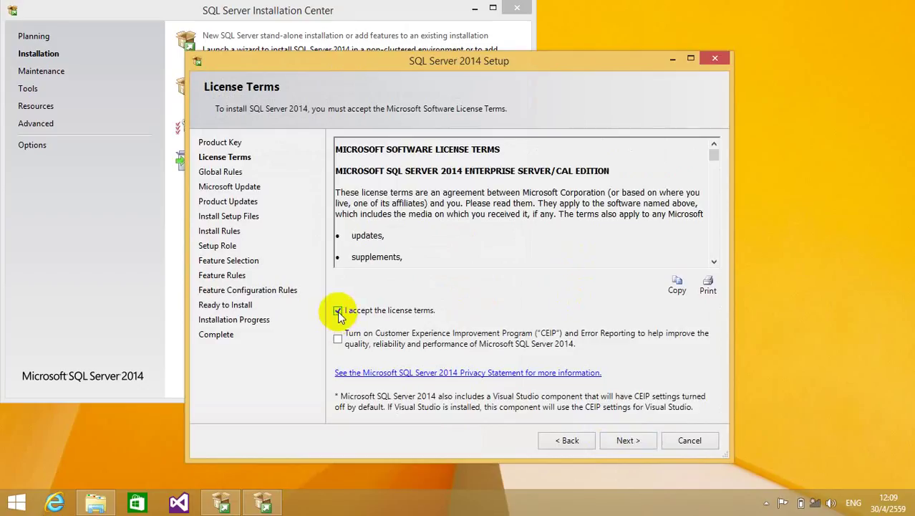
left_click(626, 442)
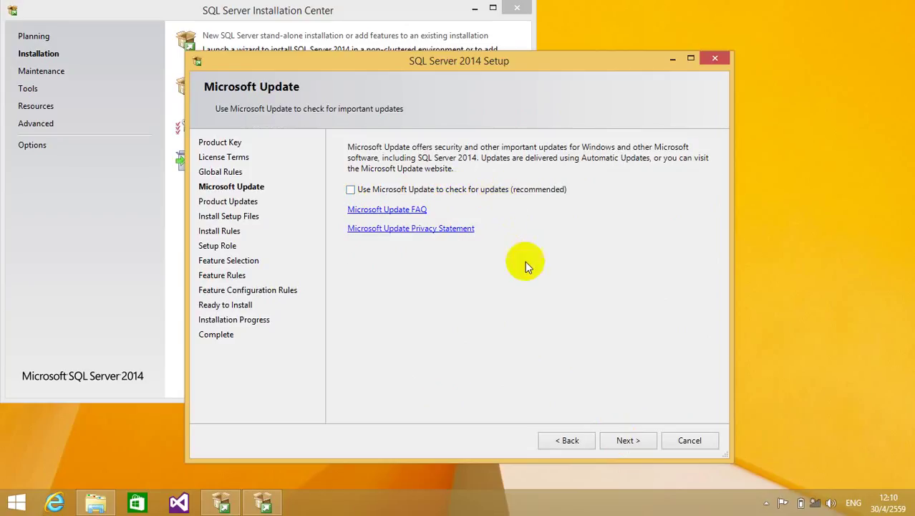
Leave Microsoft Update checking off and continue past the product updates check.
left_click(625, 441)
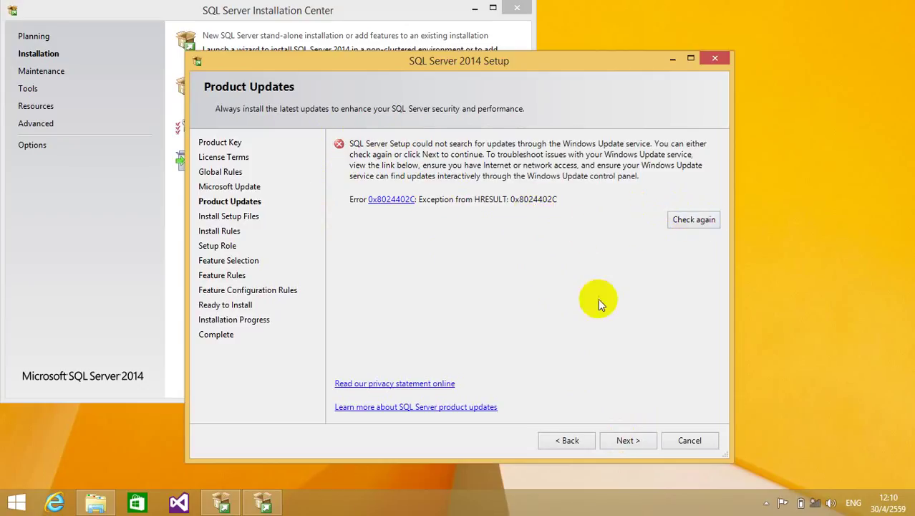
left_click(625, 437)
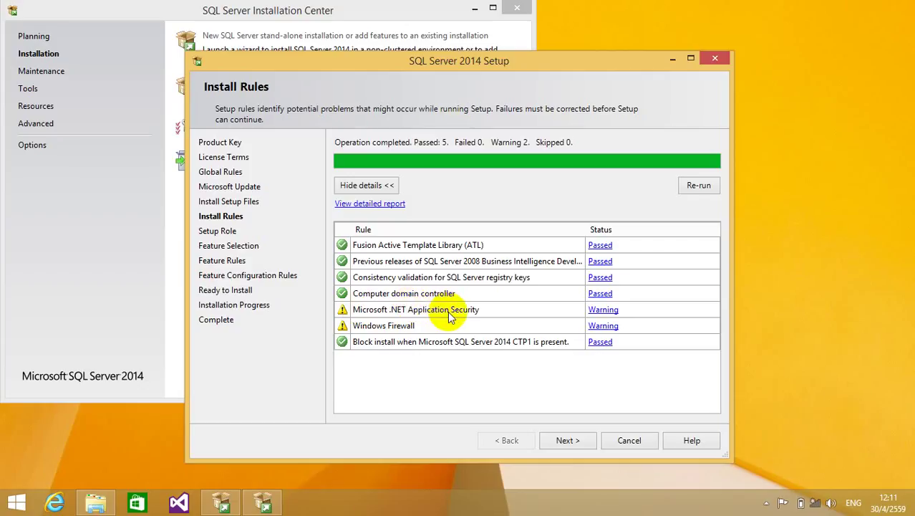
Open the Windows Features list through Control Panel's program settings to check .NET Framework 3.5.
key("super+s")
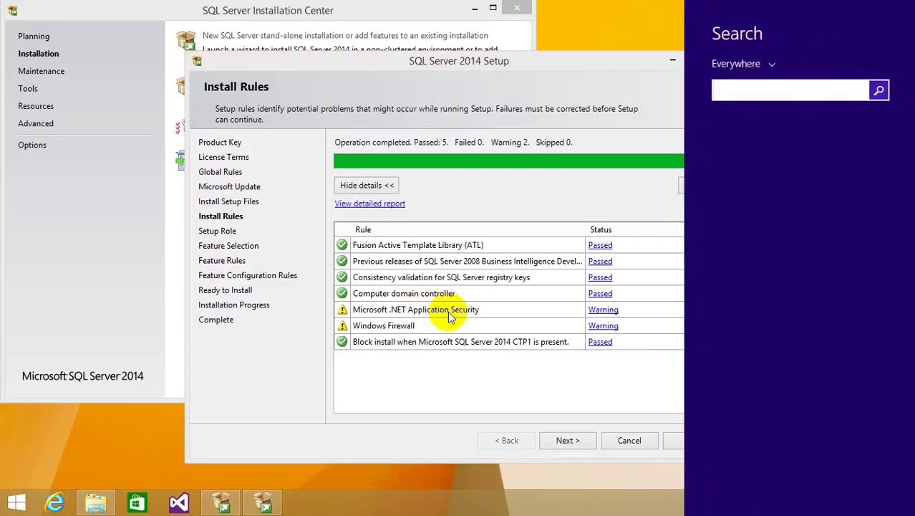
type("control Panel")
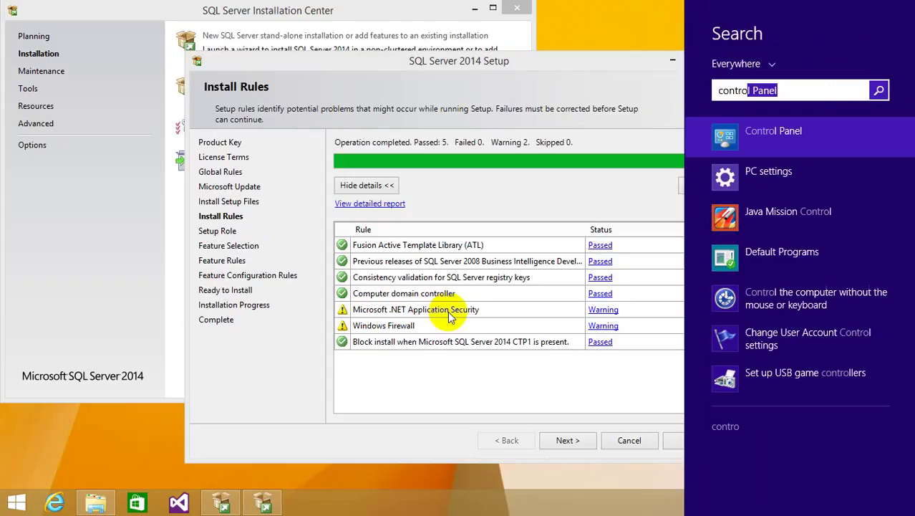
key("Return")
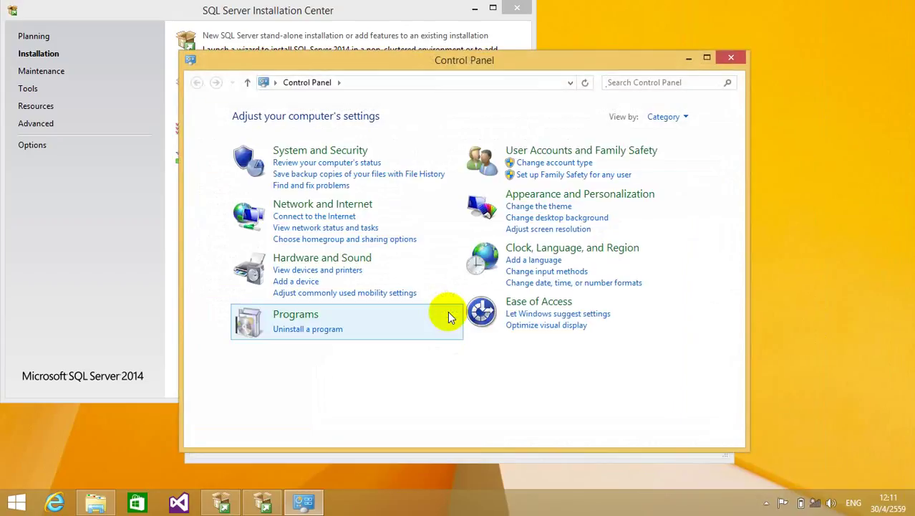
left_click(312, 330)
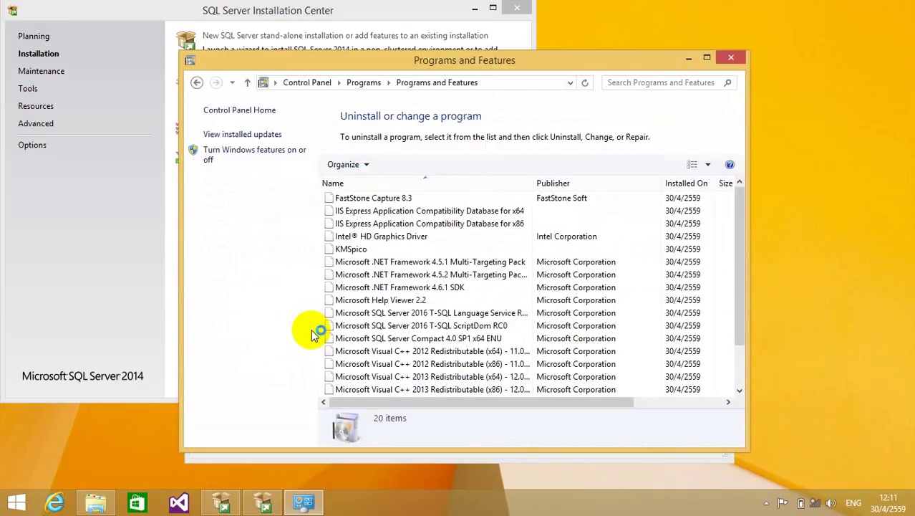
left_click(251, 159)
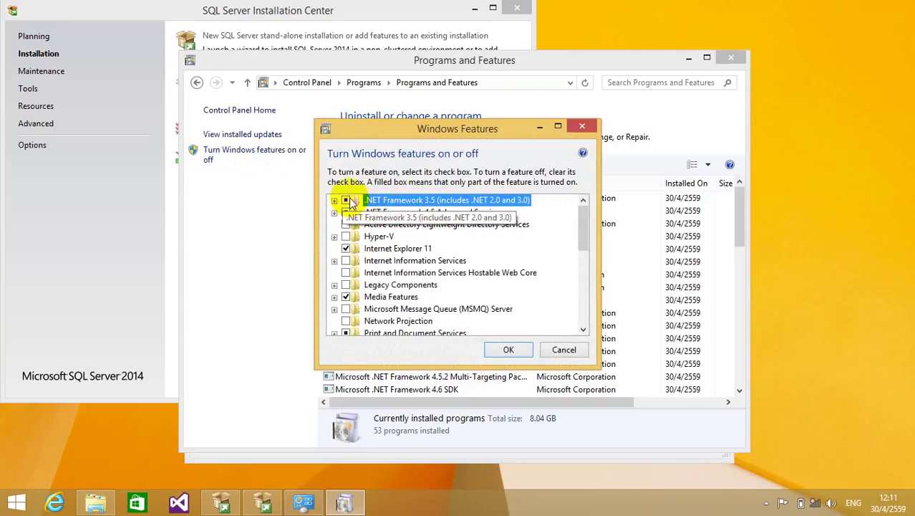
Try toggling .NET Framework 3.5 in Windows Features, discard the changes and close Programs and Features.
left_click(346, 201)
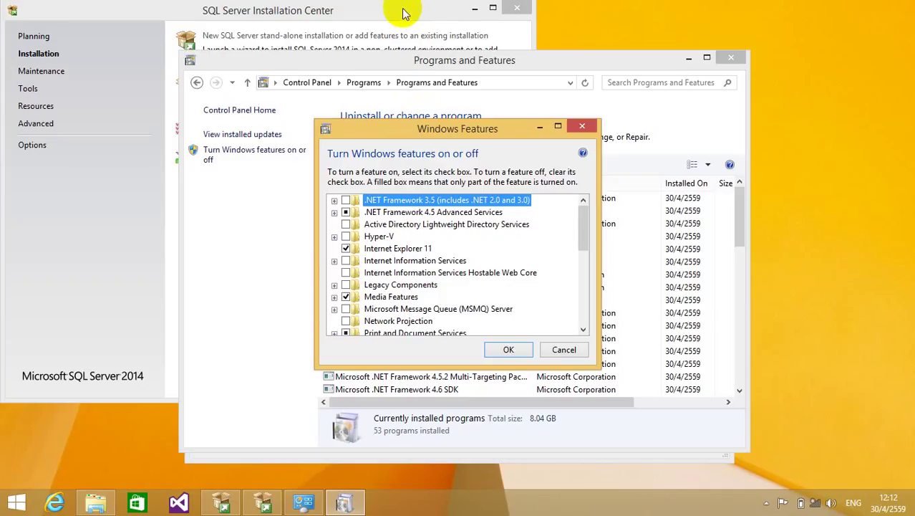
left_click(275, 494)
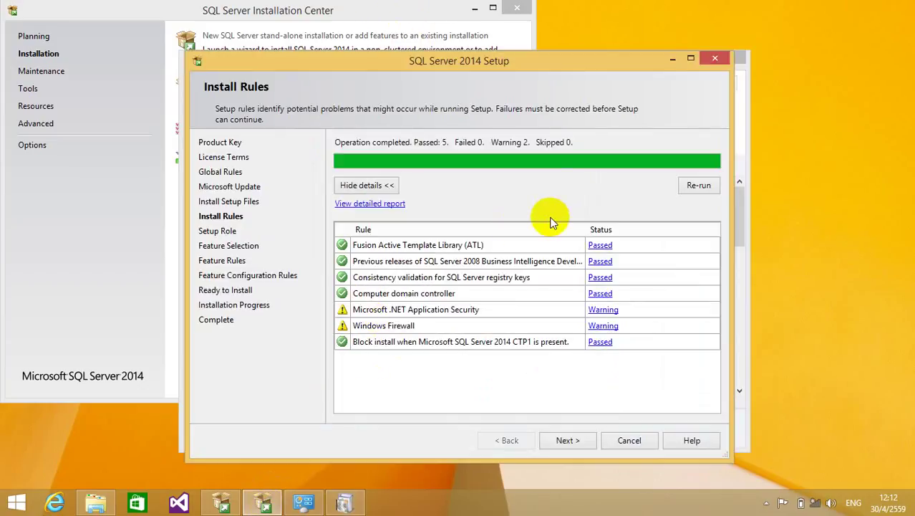
left_click(671, 60)
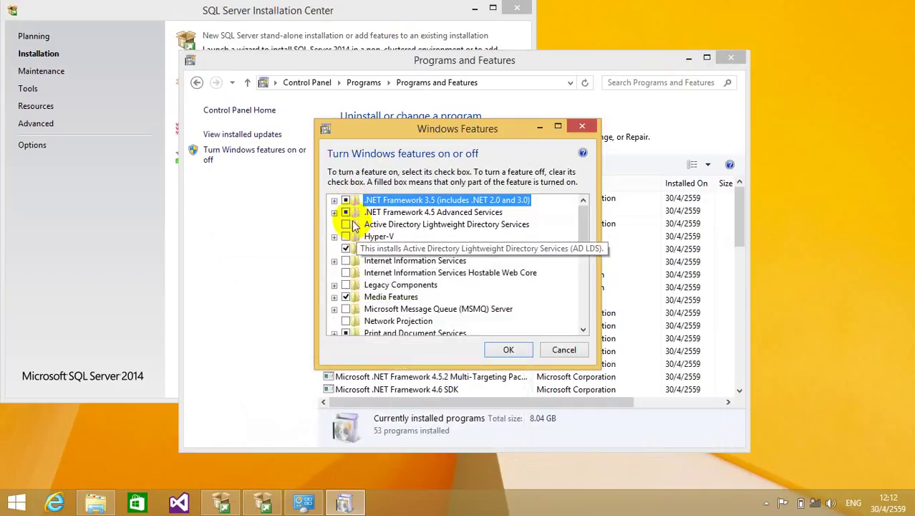
left_click(565, 351)
left_click(739, 61)
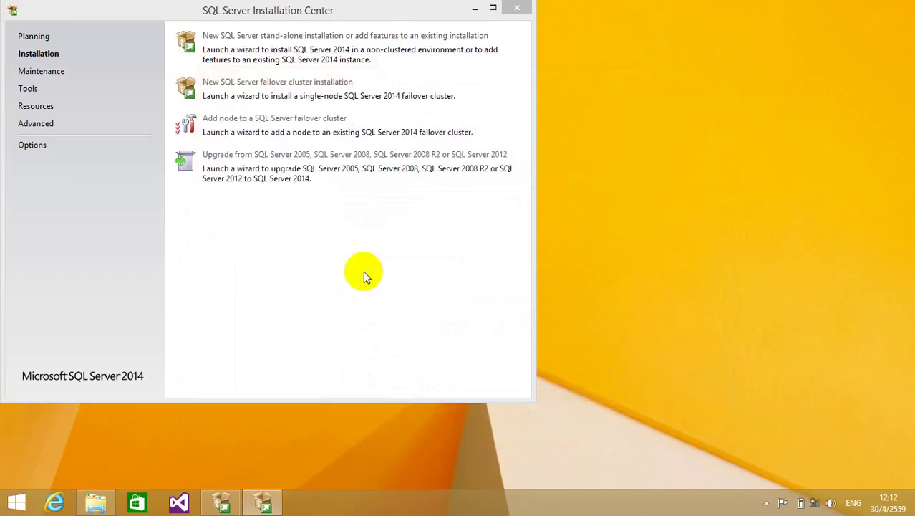
Return to SQL Server 2014 Setup, continue past the install rules and keep the SQL Server Feature Installation role.
left_click(262, 501)
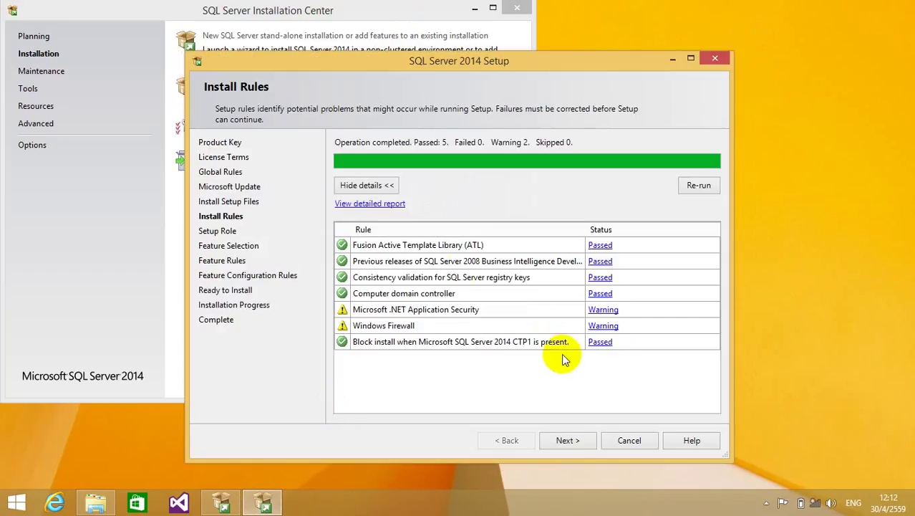
left_click(567, 441)
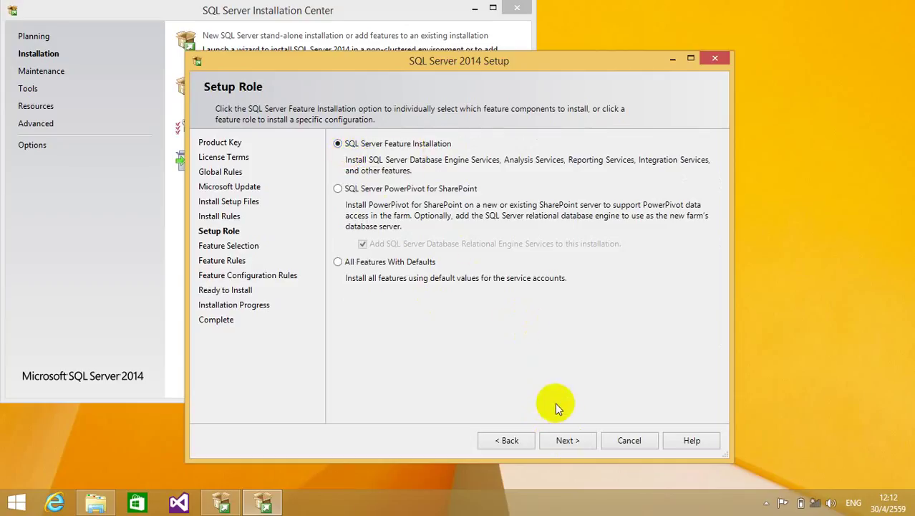
left_click(563, 442)
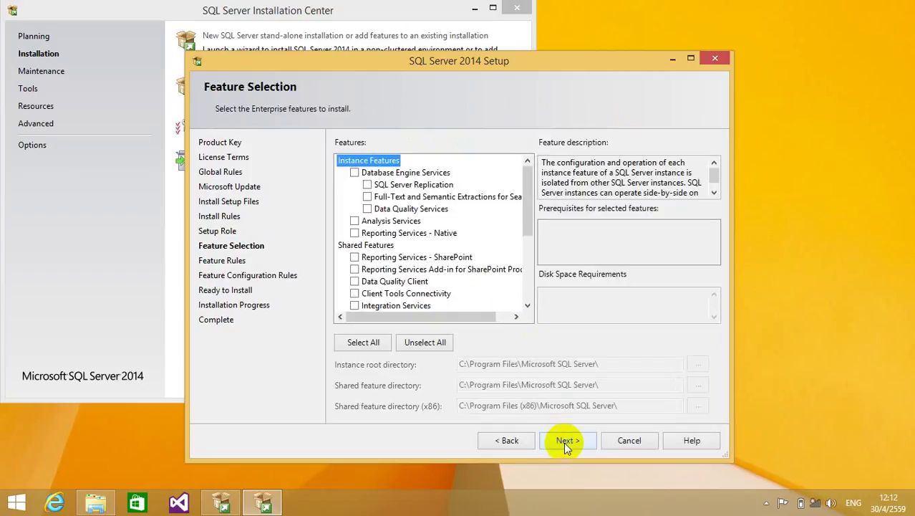
Select all features for installation and keep the default instance with the instance ID MSSQLSERVER.
left_click(362, 346)
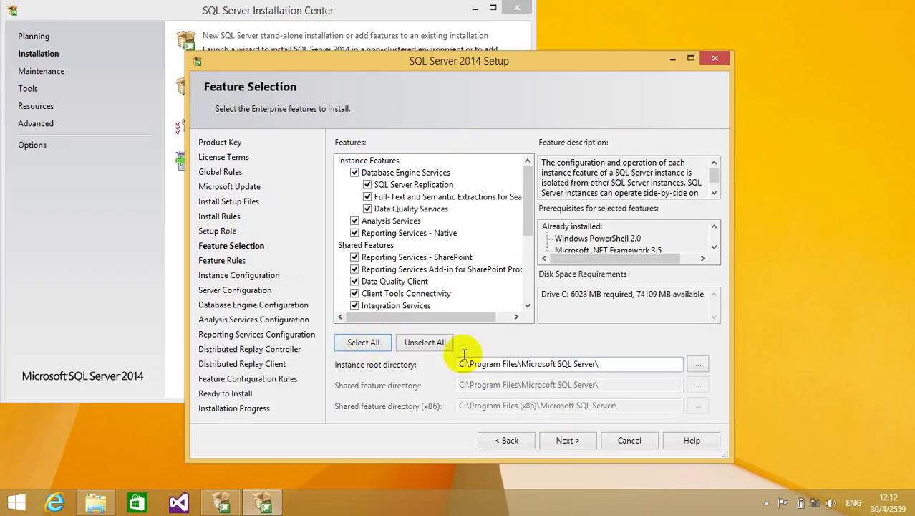
left_click(562, 442)
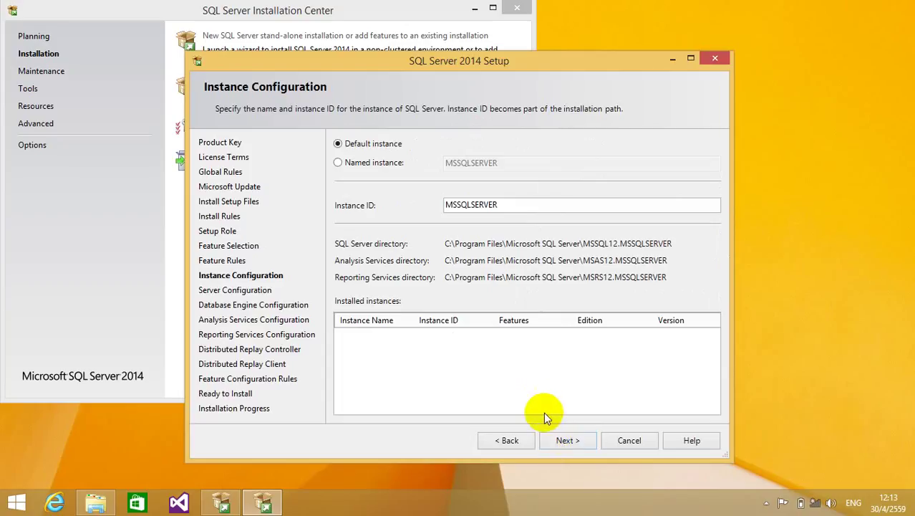
left_click(567, 440)
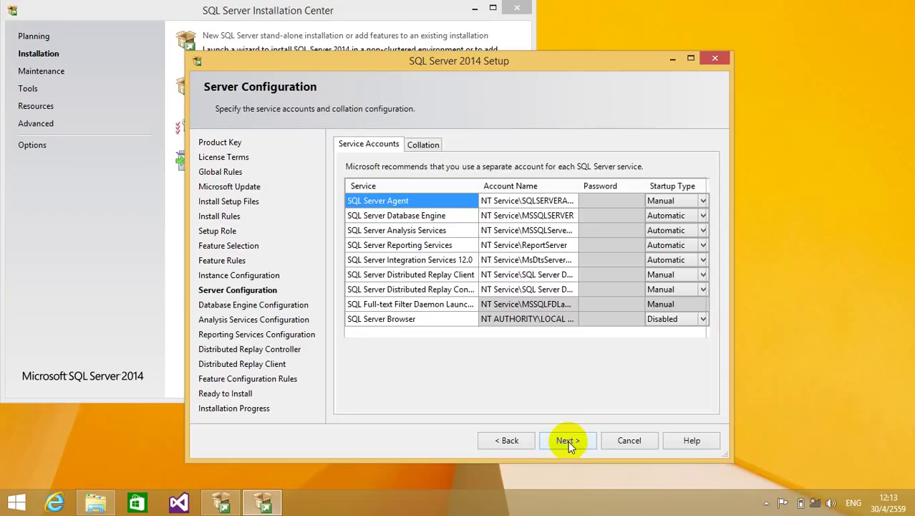
Keep the default service accounts and Windows authentication mode, adding the current user as a SQL Server administrator.
left_click(568, 441)
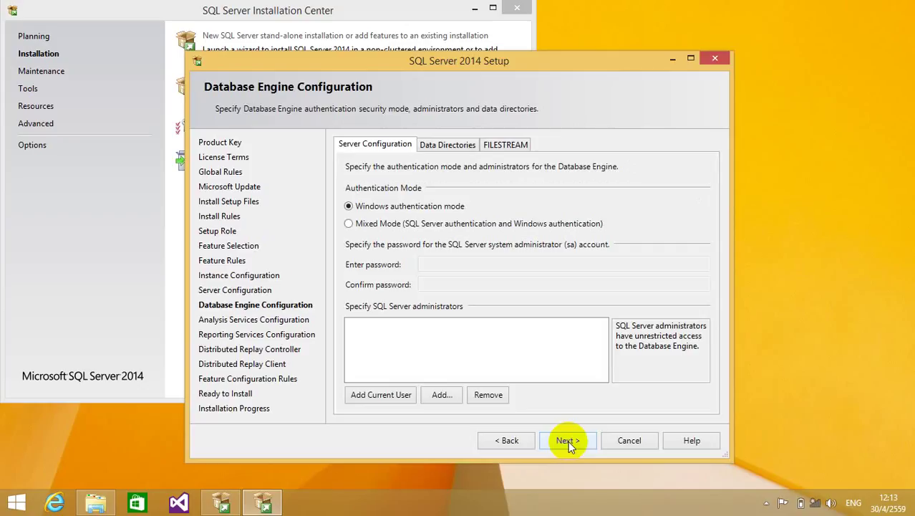
left_click(373, 396)
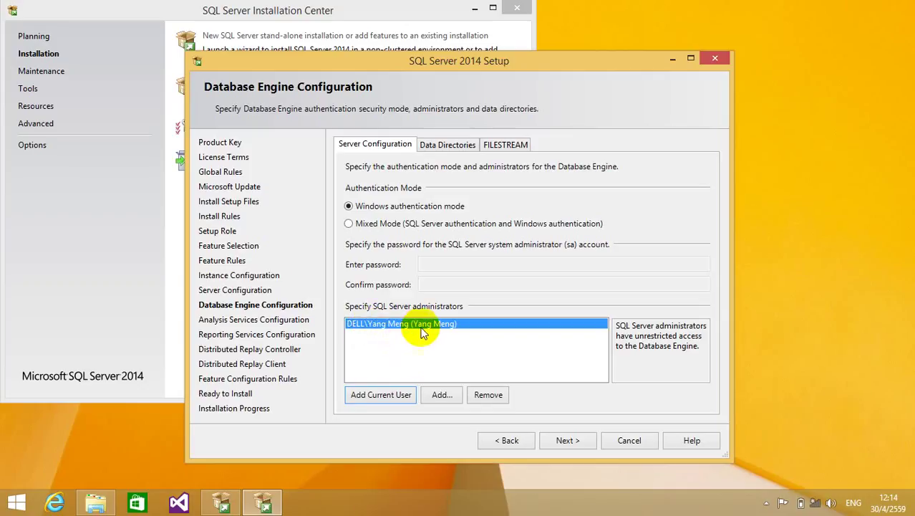
left_click(566, 440)
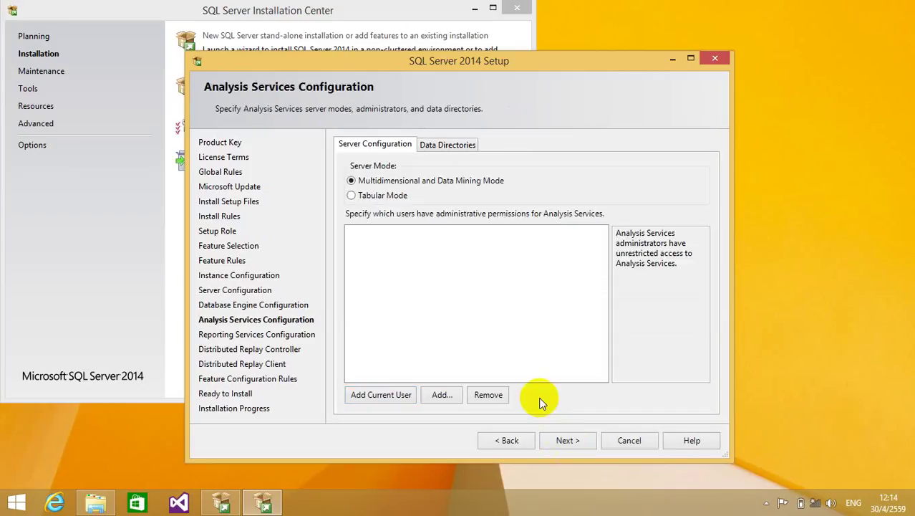
Add the current user as an Analysis Services administrator and keep Reporting Services native mode on Install and configure.
left_click(386, 397)
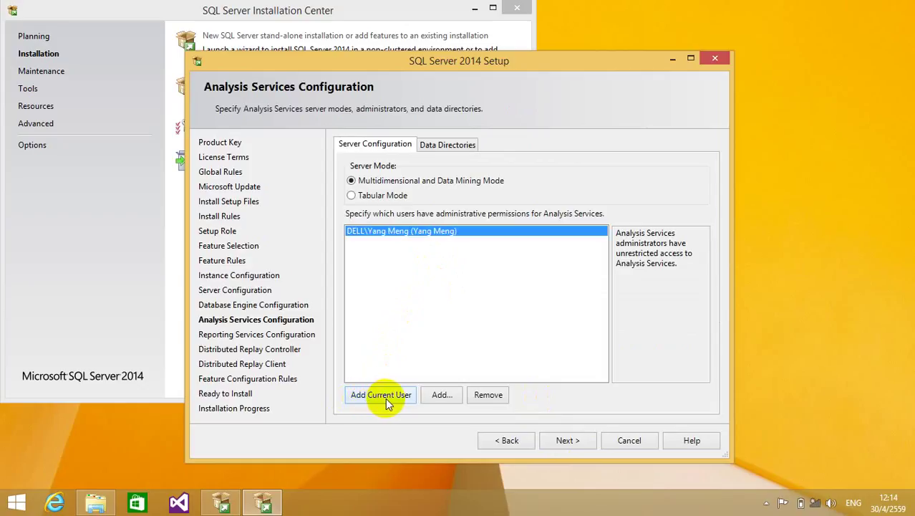
left_click(568, 439)
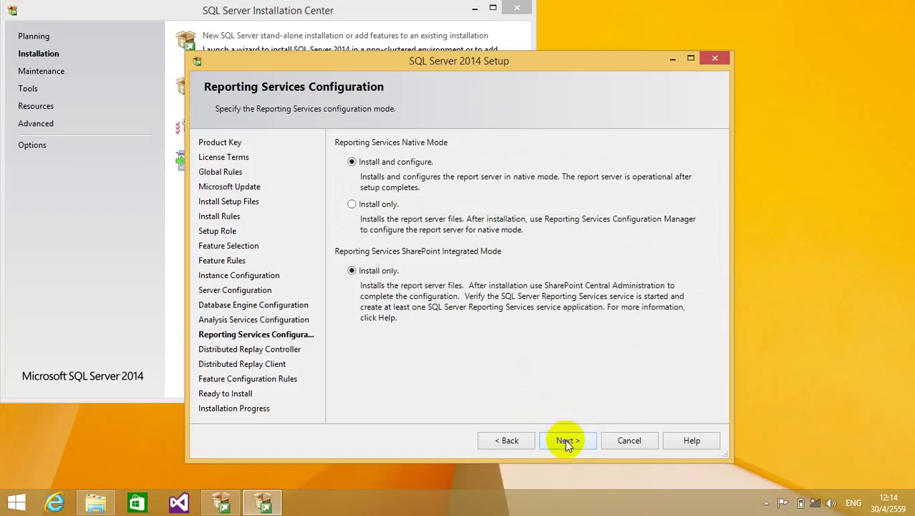
left_click(565, 441)
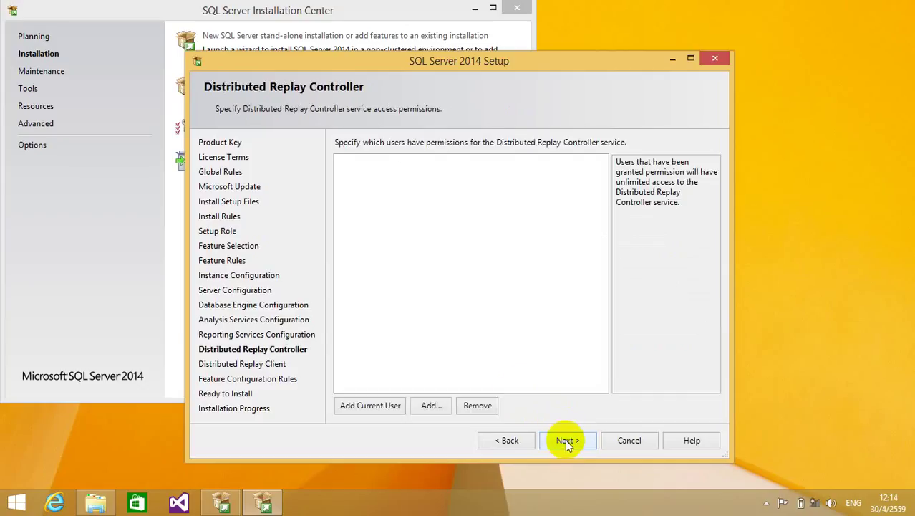
Grant the current user Distributed Replay Controller permissions and set the Distributed Replay Client's controller name to SQLServer, keeping the default directories.
left_click(370, 408)
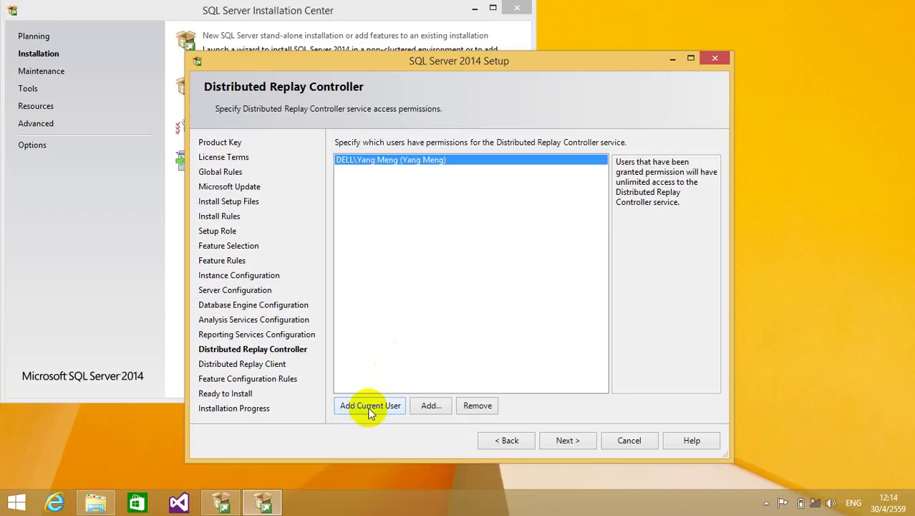
left_click(564, 441)
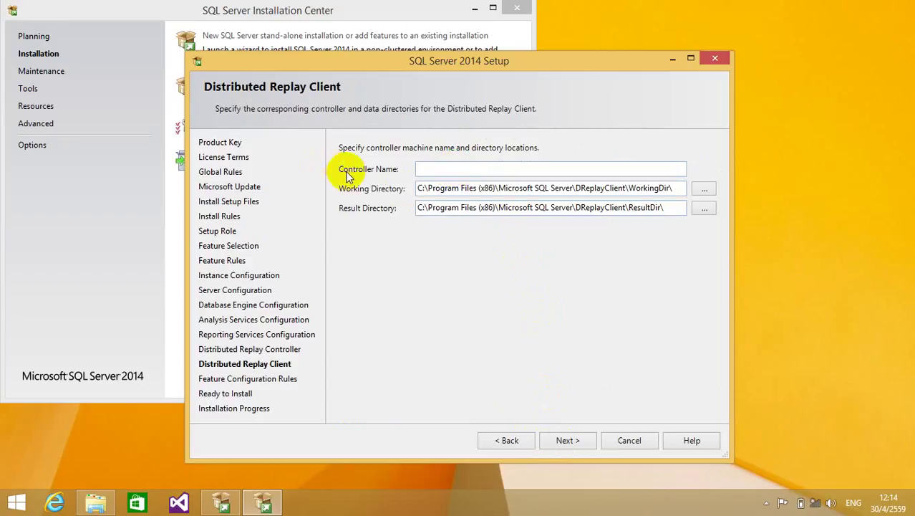
left_click(443, 169)
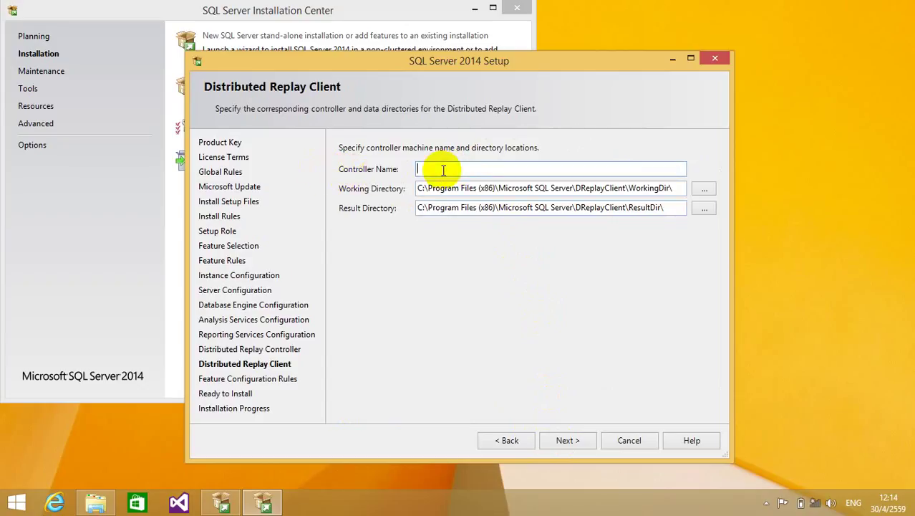
type("SQLServer")
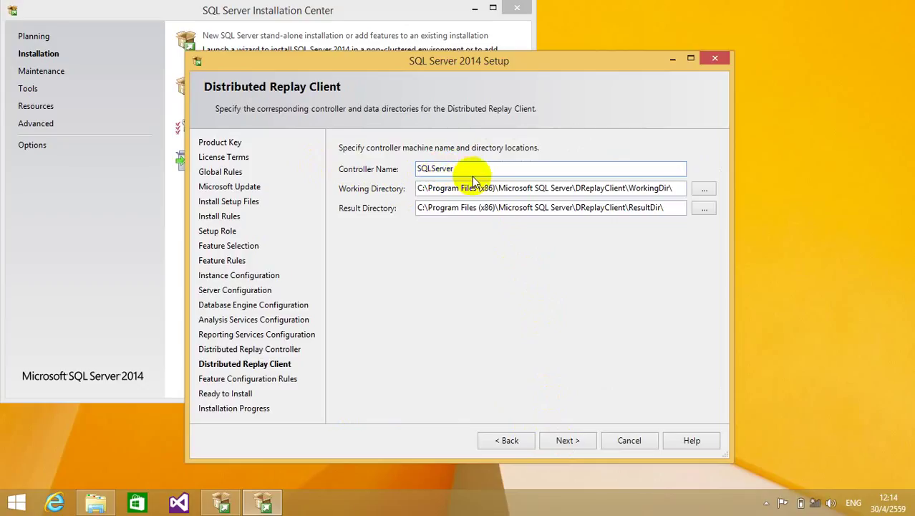
left_click(566, 443)
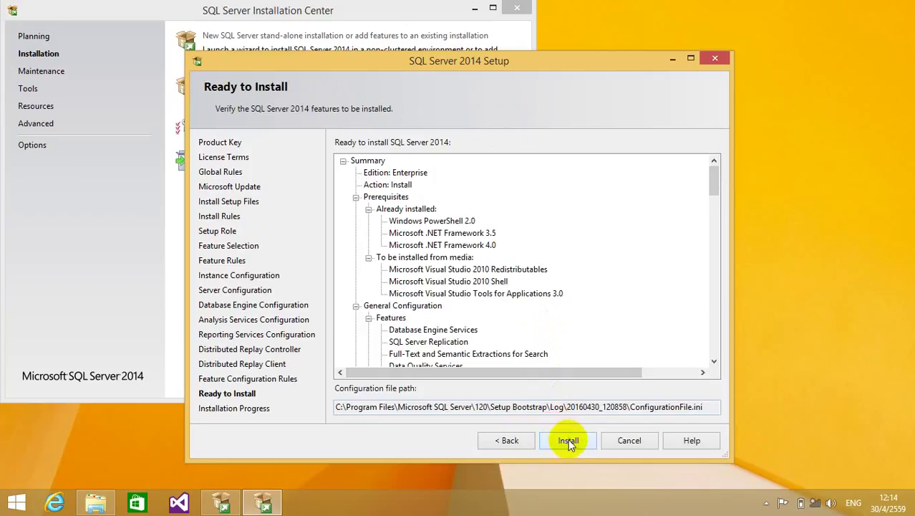
Install the selected SQL Server 2014 features, and close the setup wizard and SQL Server Installation Center once it completes.
left_click(564, 441)
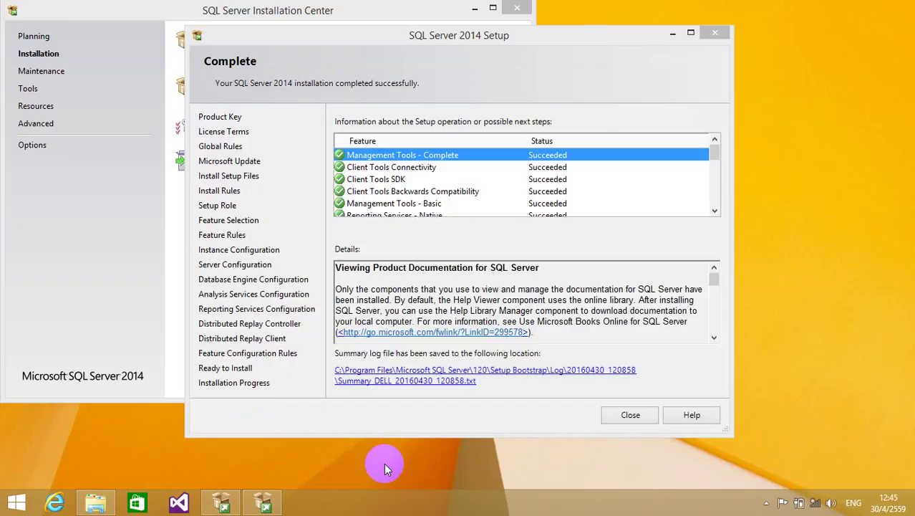
left_click(258, 86)
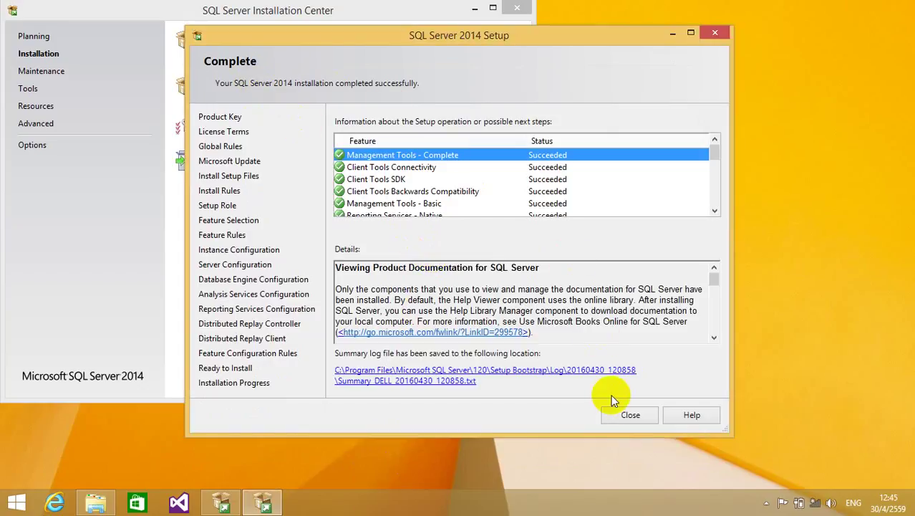
left_click(628, 415)
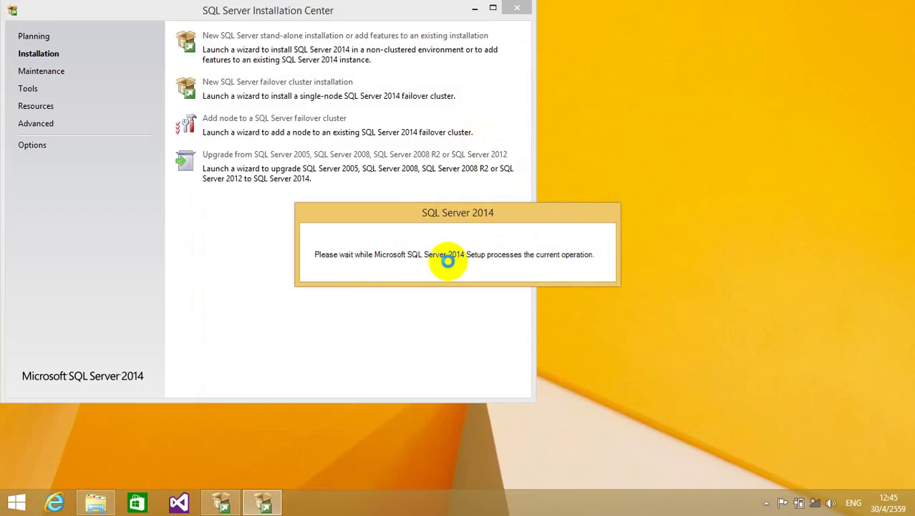
left_click(404, 12)
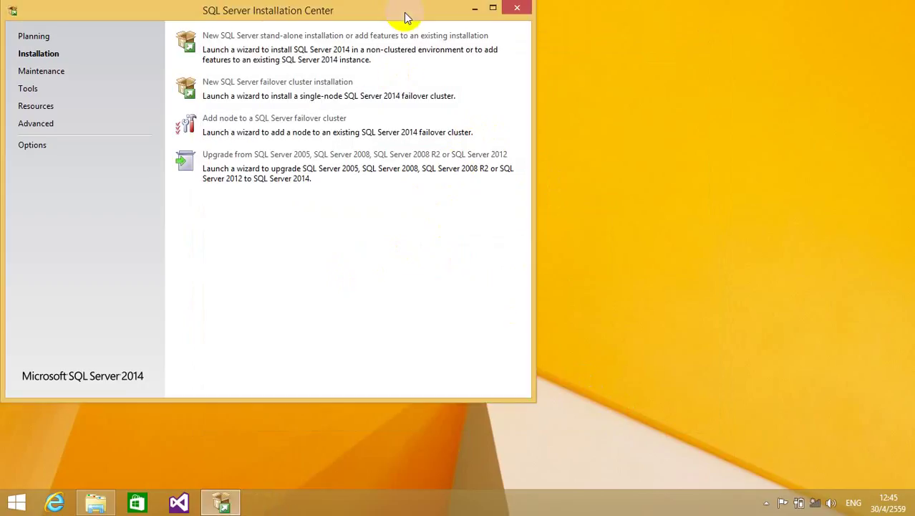
left_click(515, 9)
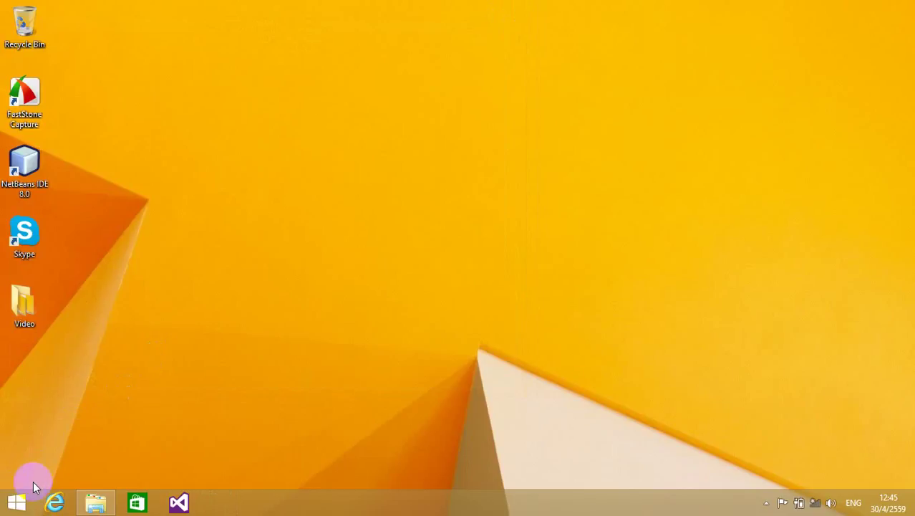
Launch SQL Server 2014 Management Studio from the full list of installed apps.
left_click(18, 508)
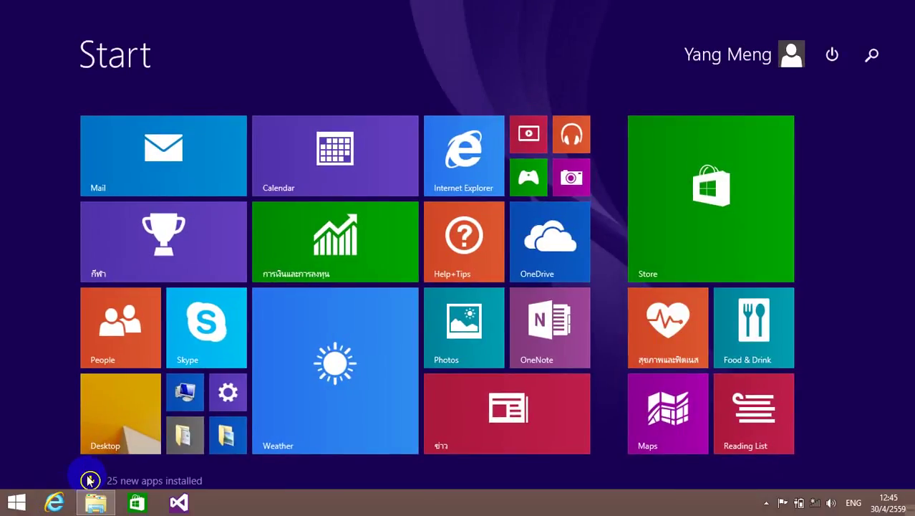
left_click(89, 480)
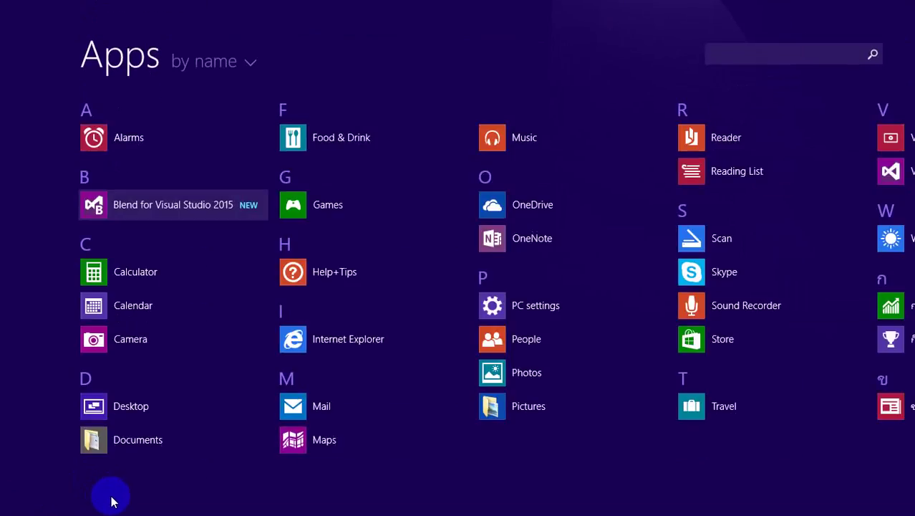
left_click_drag(255, 490, 580, 508)
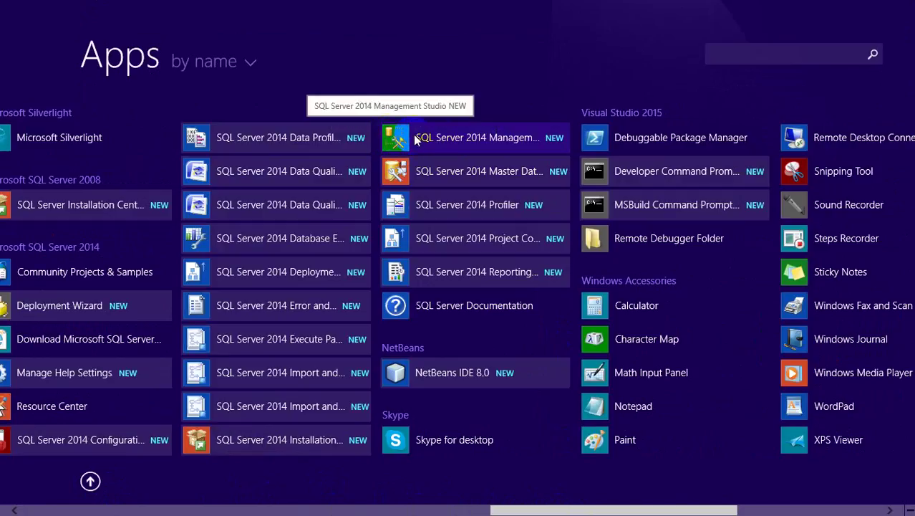
left_click(474, 139)
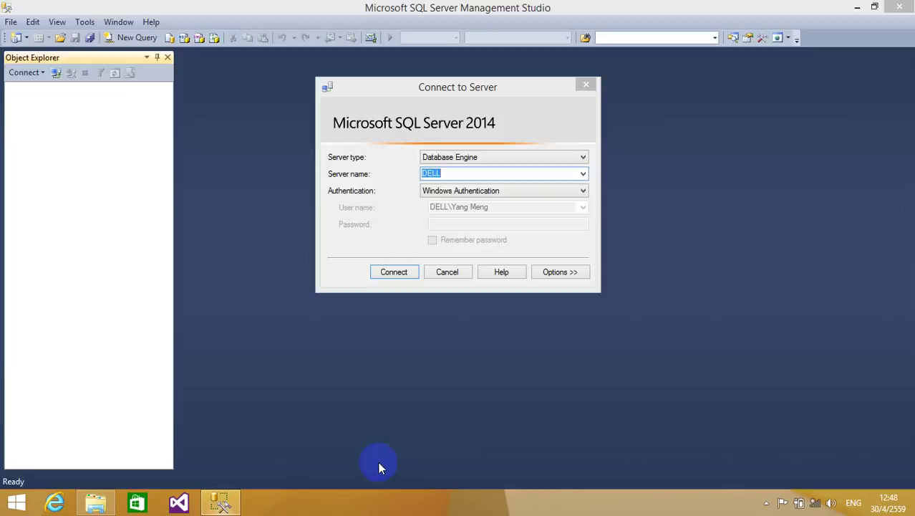
Connect to the DELL Database Engine server with Windows Authentication and dismiss the Customer Experience Improvement Program notification.
left_click(421, 87)
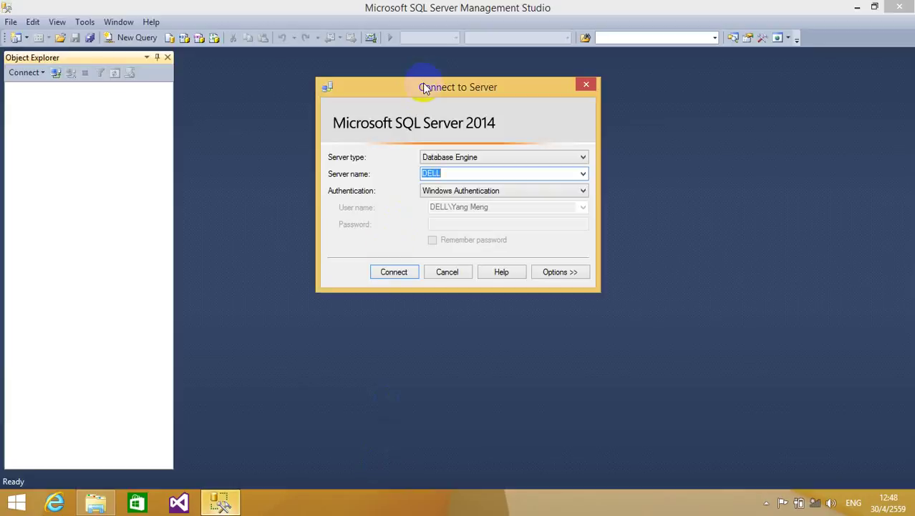
left_click(393, 272)
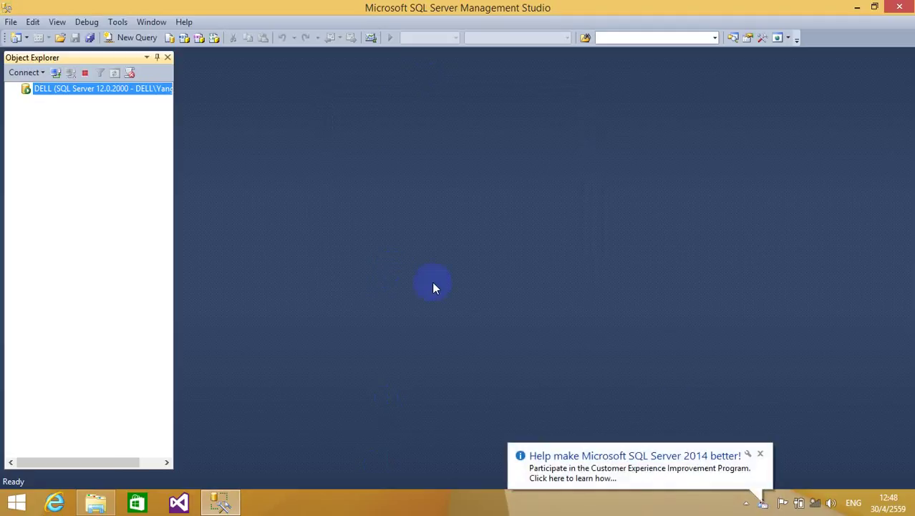
left_click(760, 453)
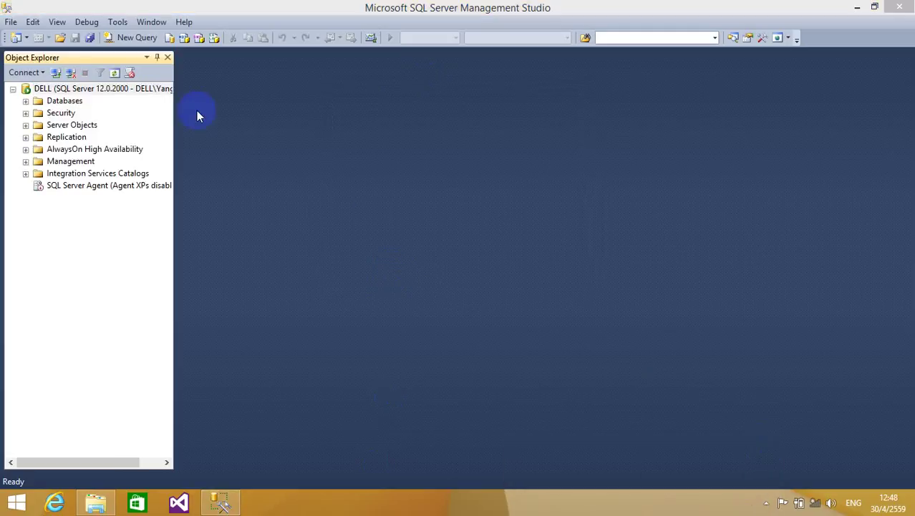
Examine the server's Databases folder and the contents of the ReportServer and ReportServerTempDB databases.
left_click(25, 102)
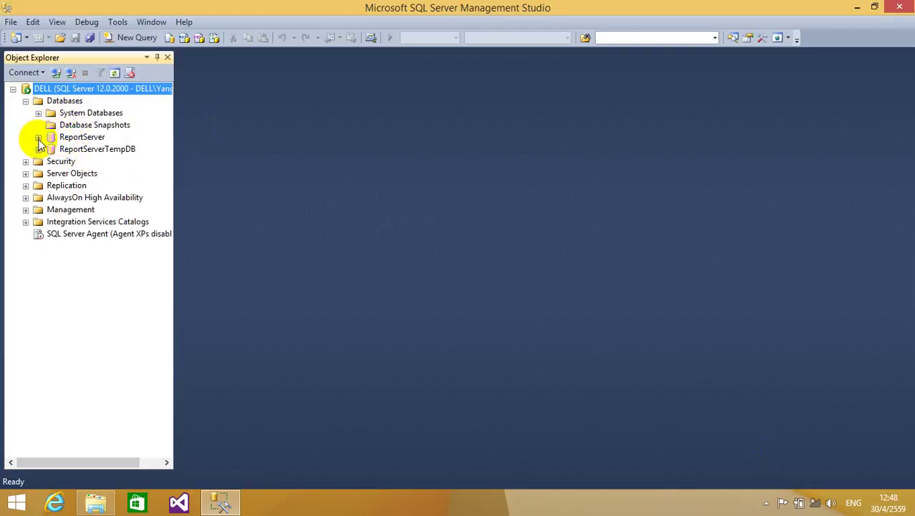
left_click(38, 136)
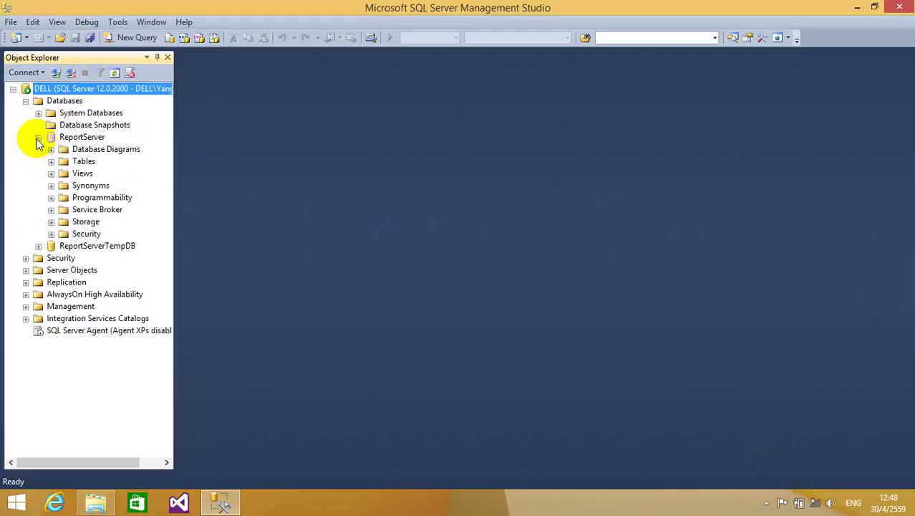
left_click(38, 137)
left_click(38, 149)
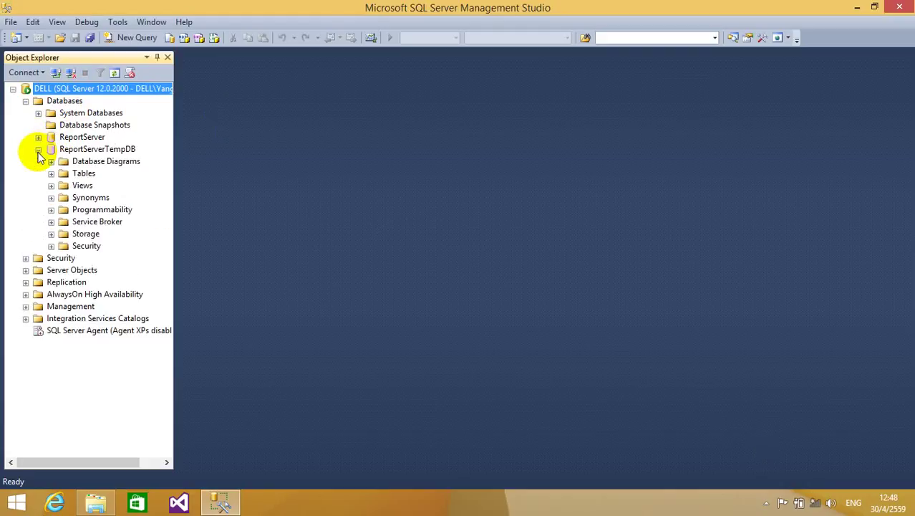
left_click(38, 150)
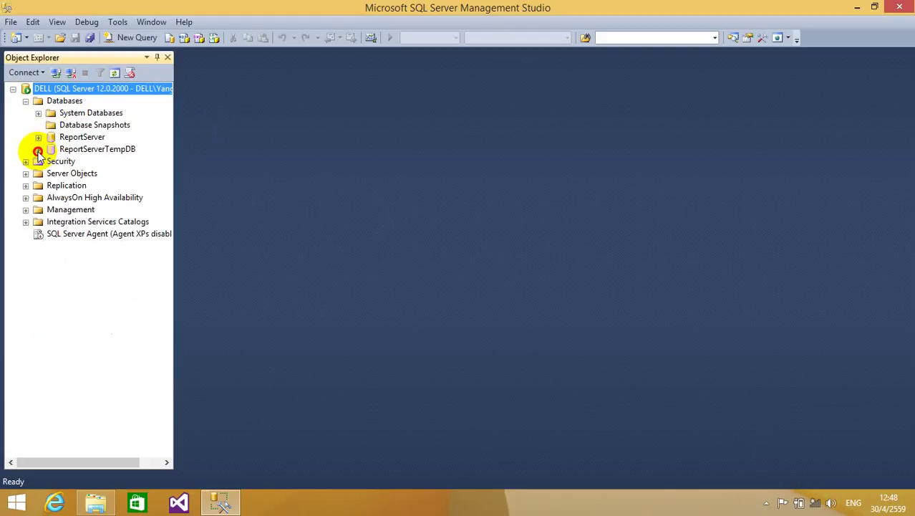
Review the commands available for the Databases folder, including New Database, and collapse the server tree.
left_click(57, 100)
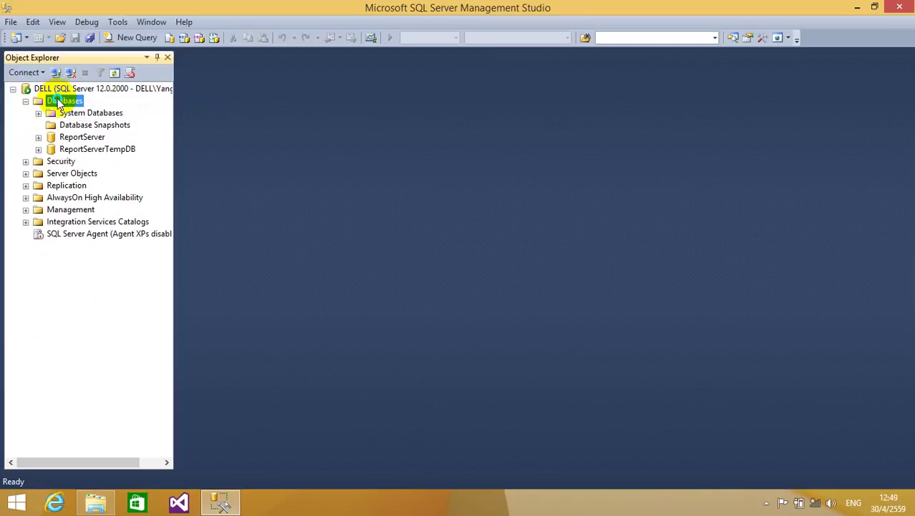
right_click(57, 99)
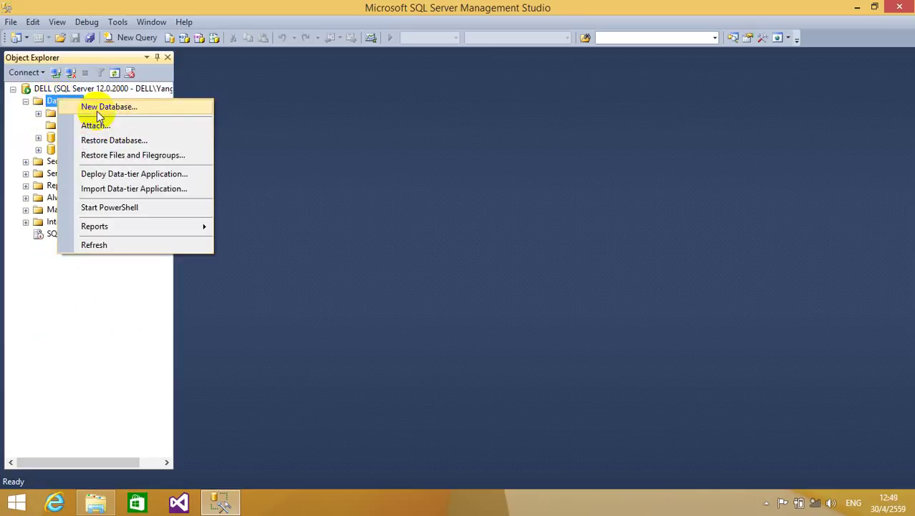
left_click(26, 102)
left_click(13, 89)
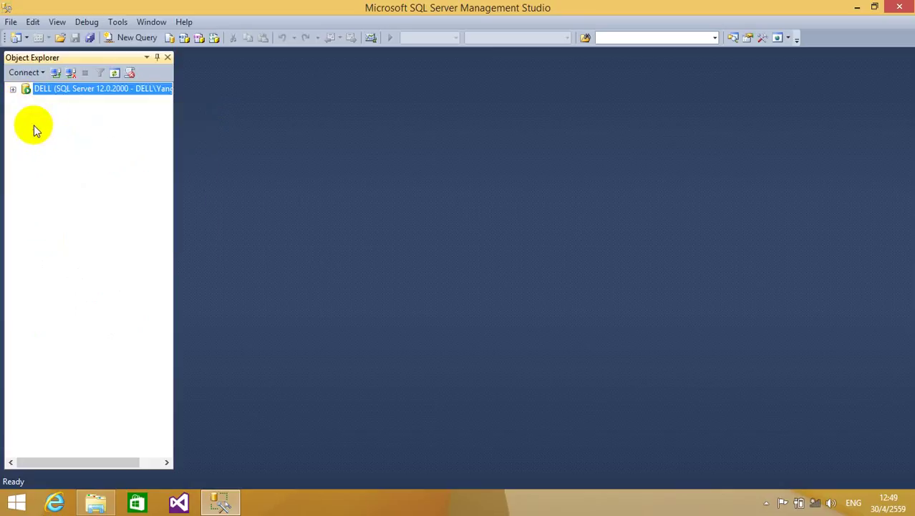